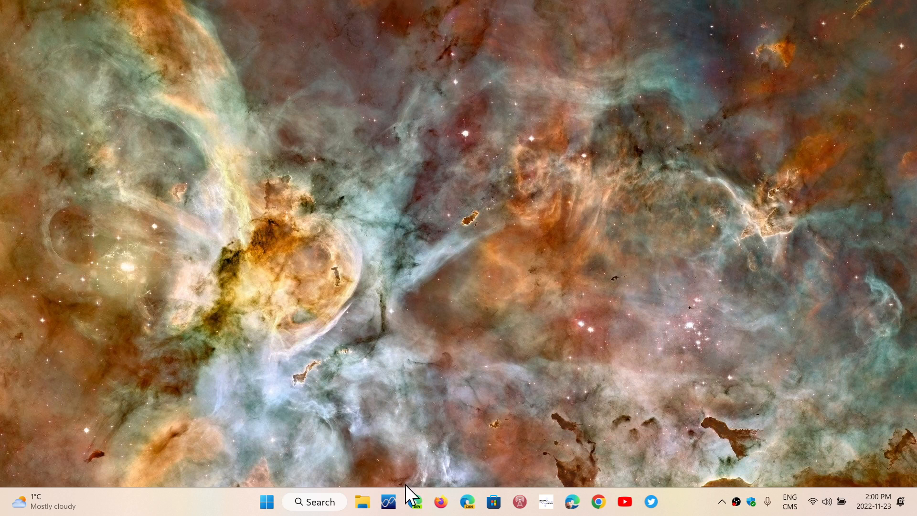
# Search the Store for 'windows subsystem linux' and view the already-installed WSL app page.
pyautogui.click(493, 502)
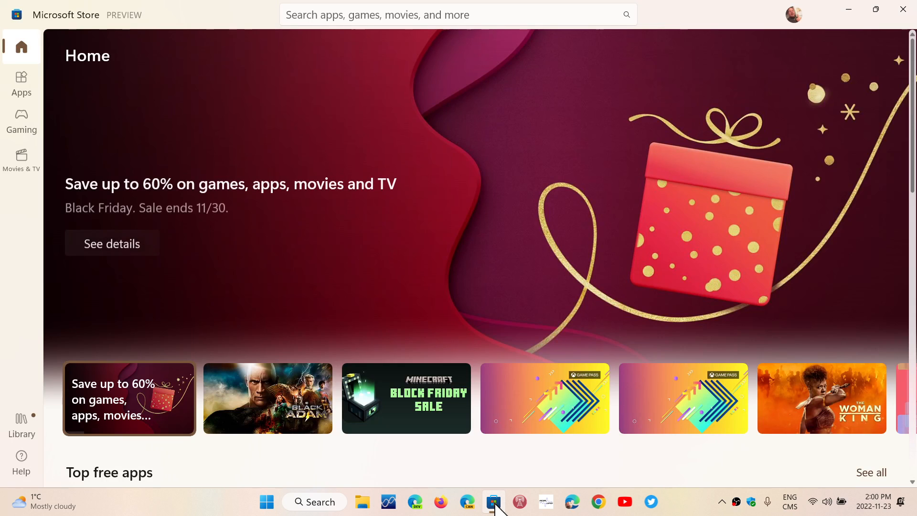
pyautogui.click(425, 14)
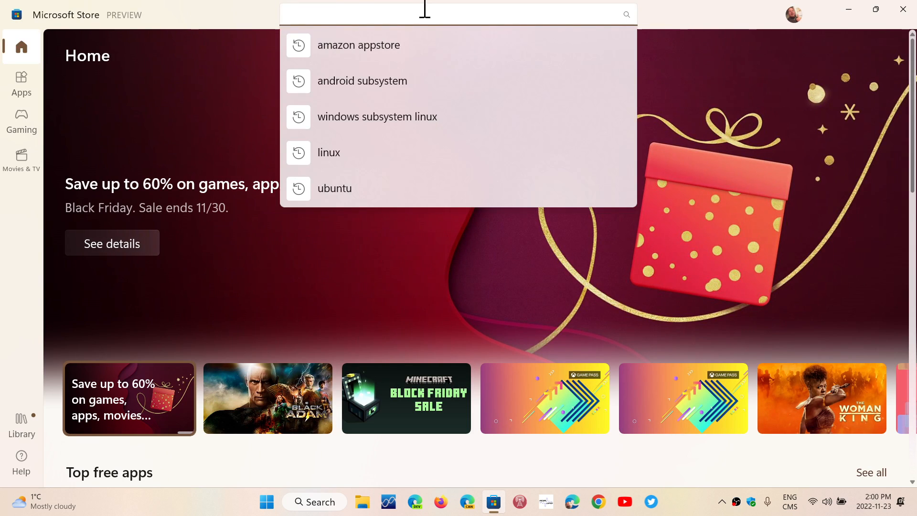
pyautogui.write('windows ')
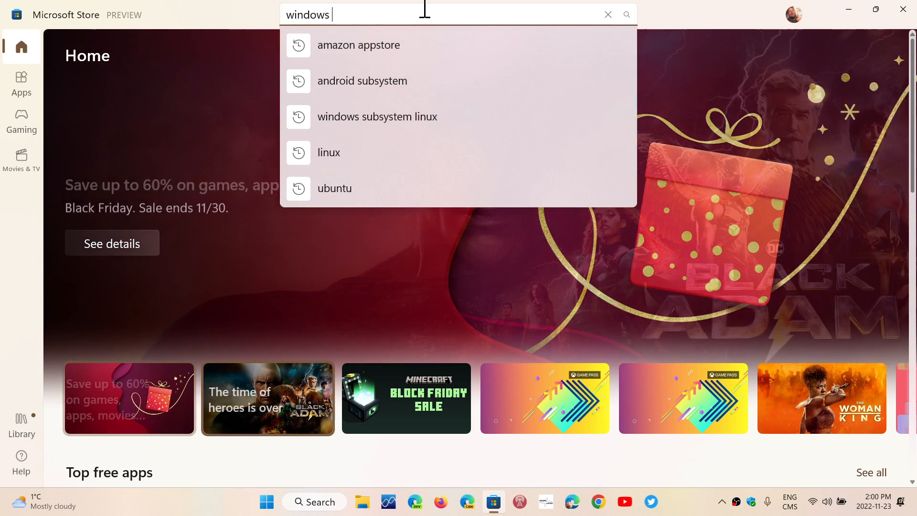
pyautogui.write('subsystem')
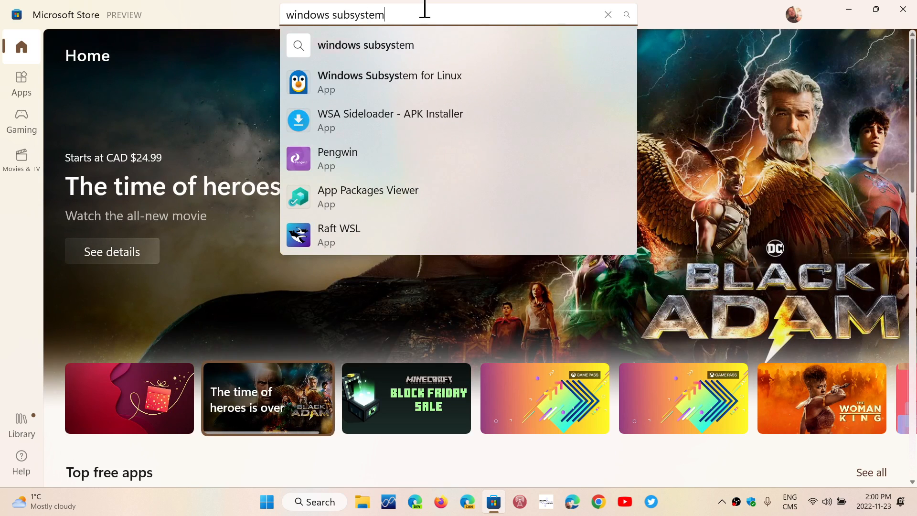
pyautogui.write(' linux')
pyautogui.press('Return')
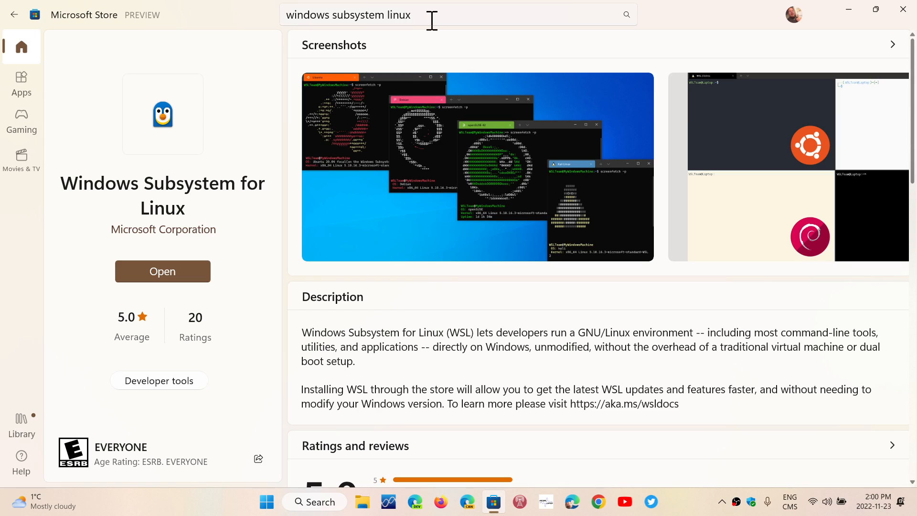
# Search the Store for 'ubuntu' and confirm Canonical's Ubuntu shows as installed.
pyautogui.click(433, 15)
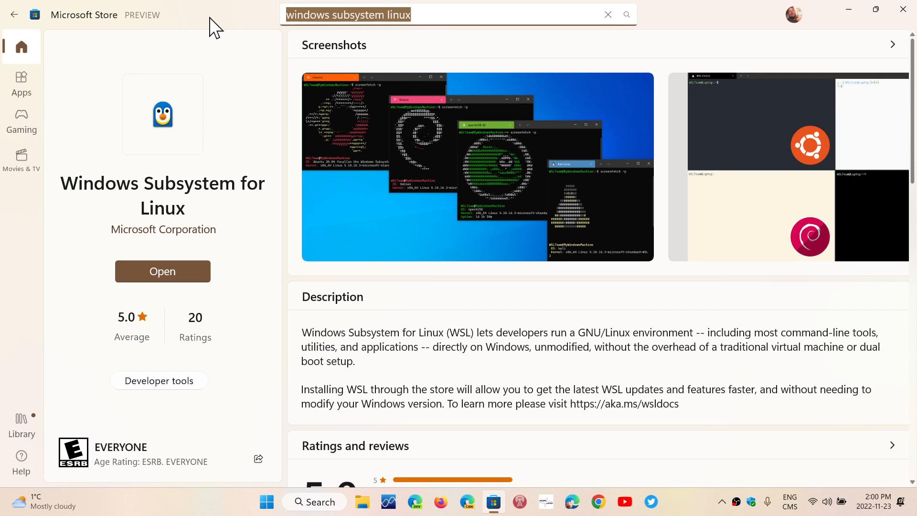
pyautogui.write('ubu')
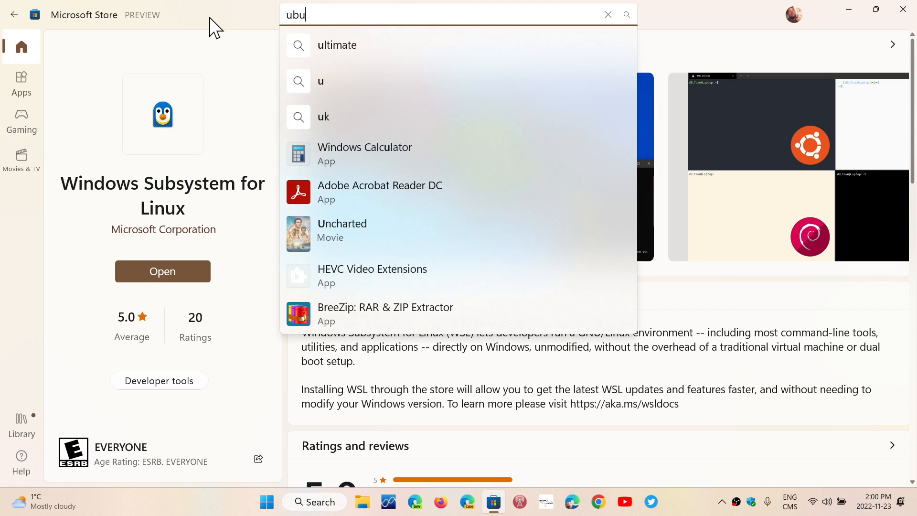
pyautogui.write('ntu')
pyautogui.press('Return')
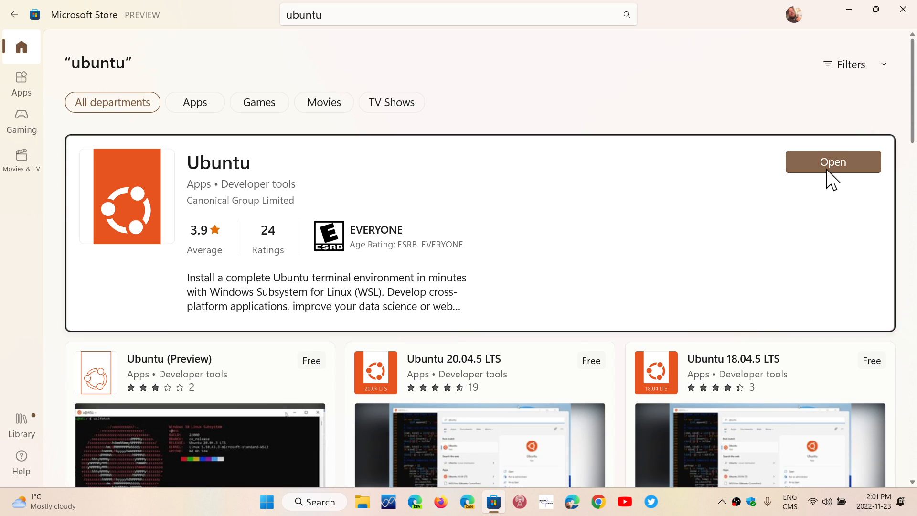
# Close the Store and run 'wsl' from Windows Search to get a bash prompt in system32.
pyautogui.click(906, 11)
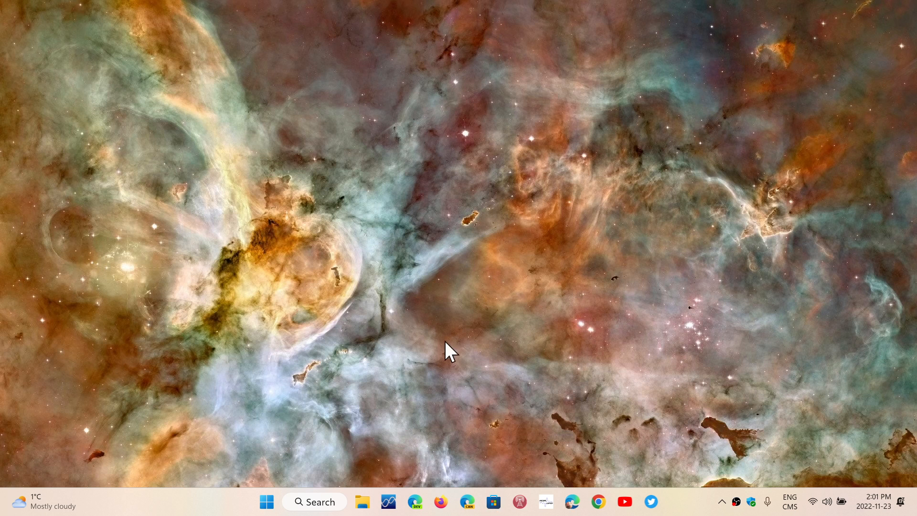
pyautogui.click(315, 501)
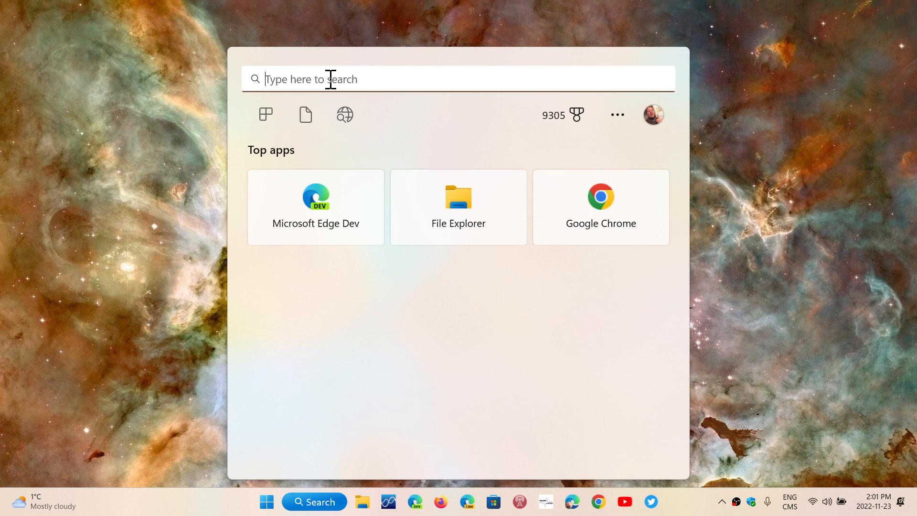
pyautogui.write('wsl')
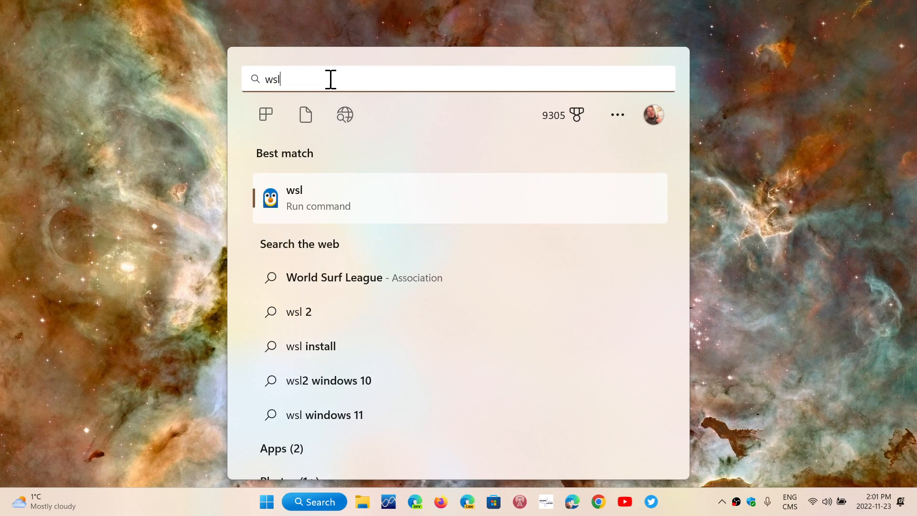
pyautogui.press('Return')
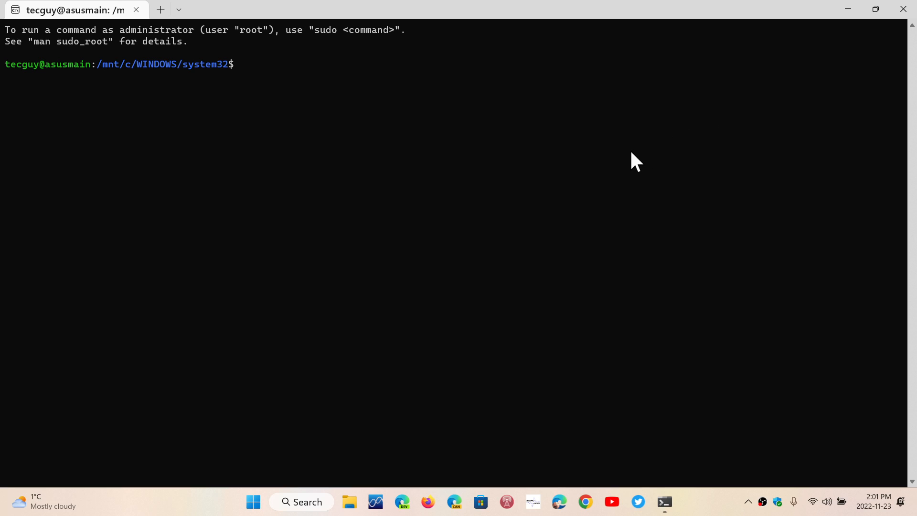
pyautogui.write('d')
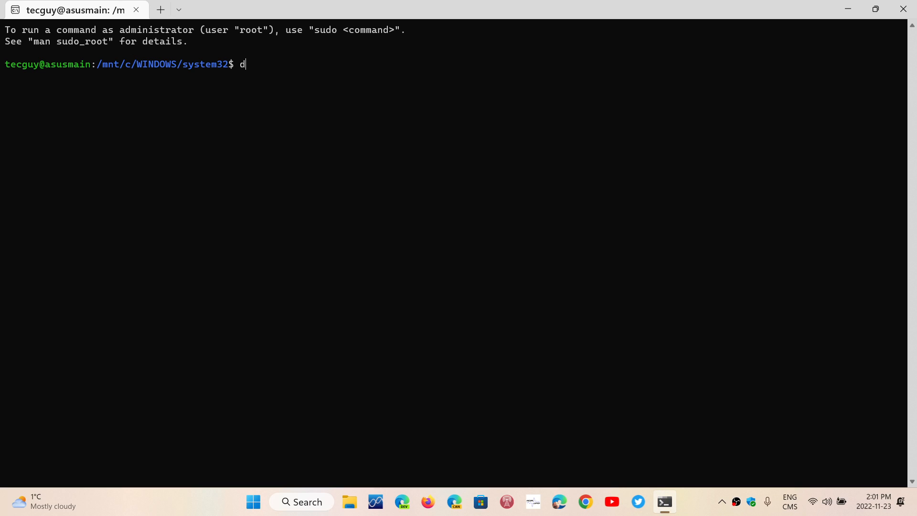
pyautogui.write('ir')
# Run 'dir' to list the system32 contents, then close the terminal window.
pyautogui.press('Return')
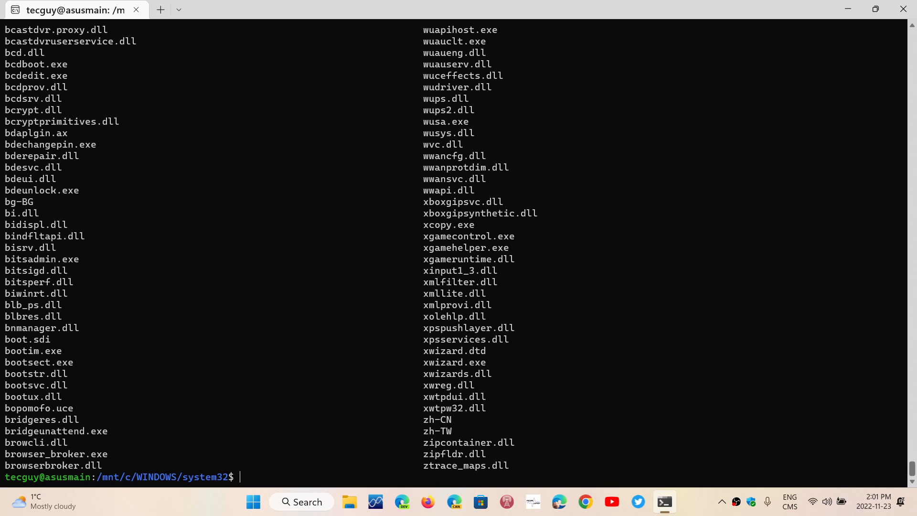
pyautogui.click(902, 9)
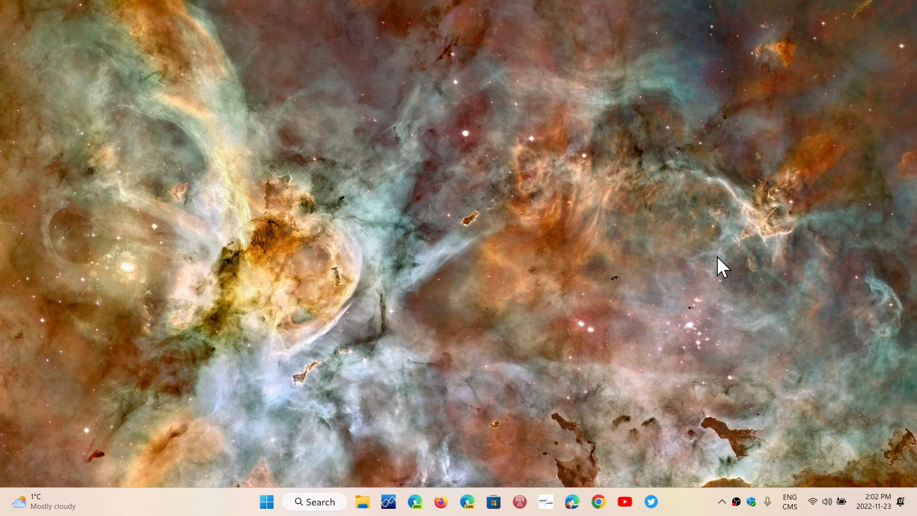
# Browse Linux > Ubuntu root folder in File Explorer, then close the window.
pyautogui.click(363, 502)
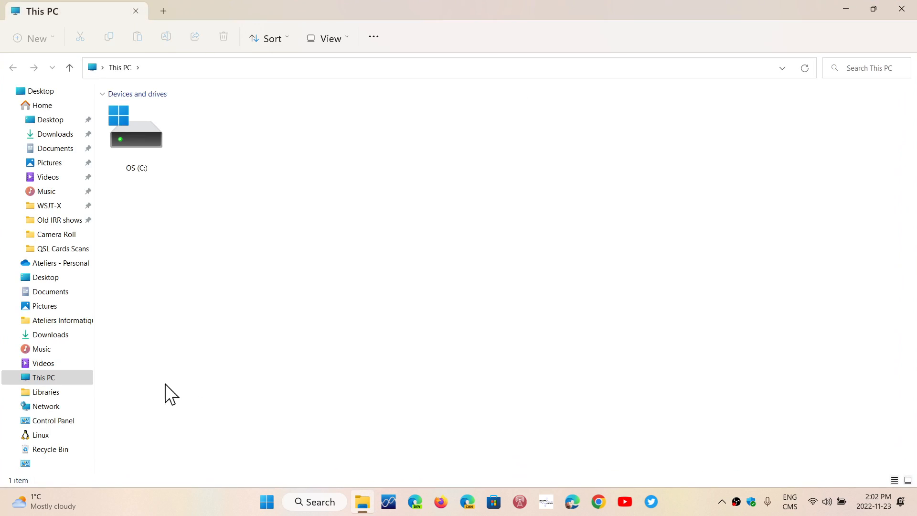
pyautogui.click(39, 434)
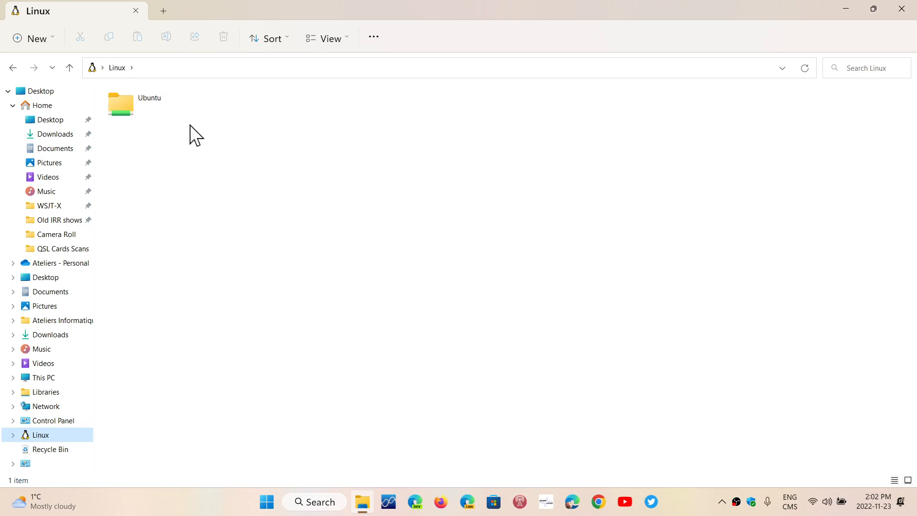
pyautogui.doubleClick(166, 101)
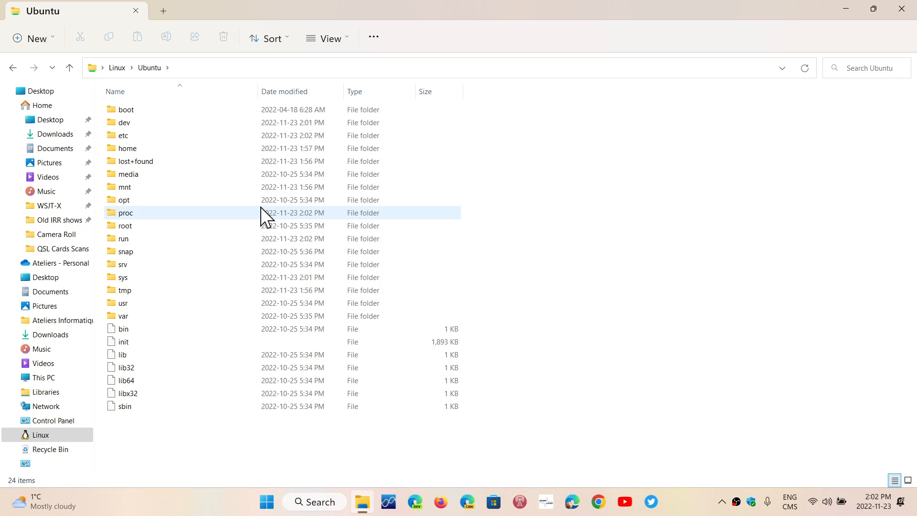
pyautogui.click(901, 9)
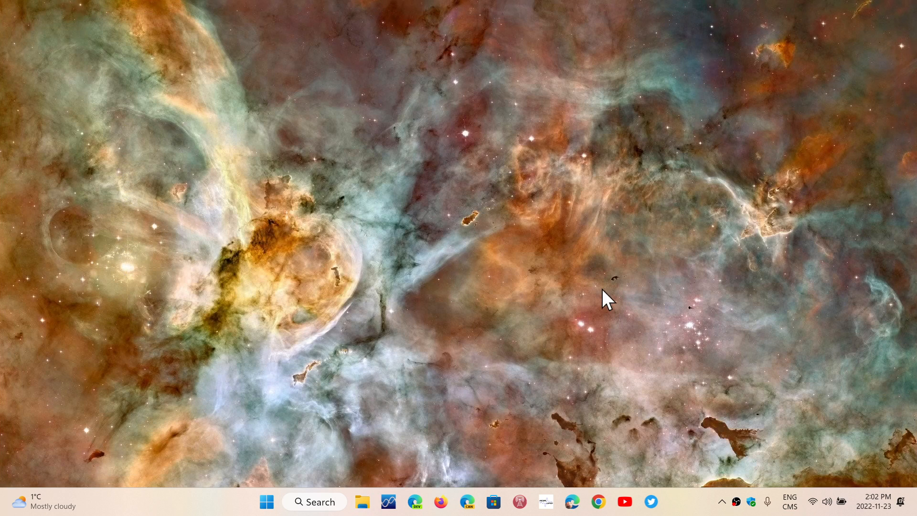